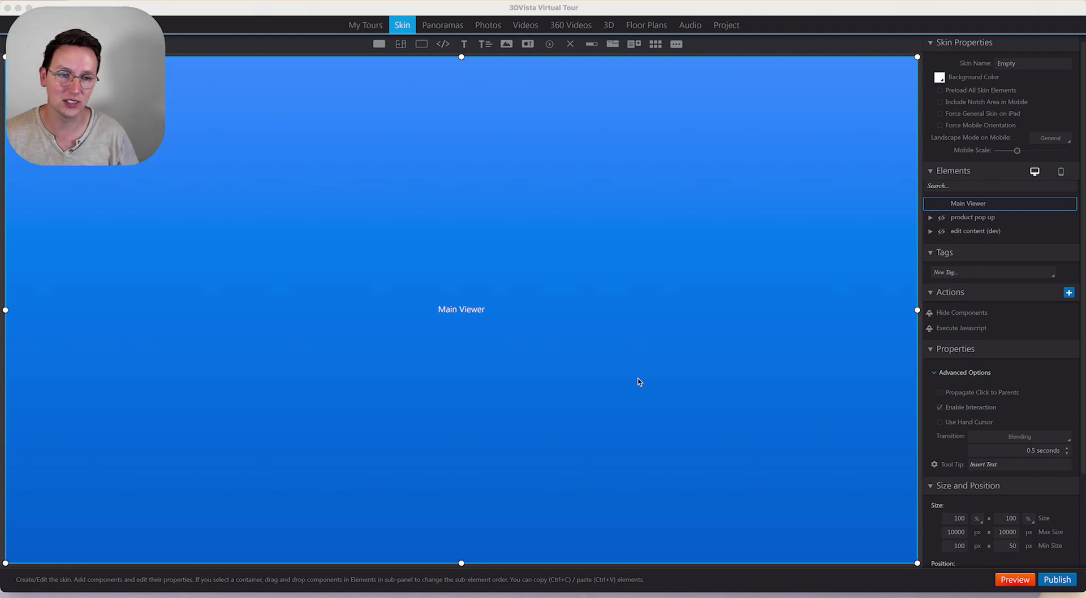
- Inspect the product pop-up and its title label in the skin, then select the pop-up container
left_click(955, 213)
mouse_move(972, 217)
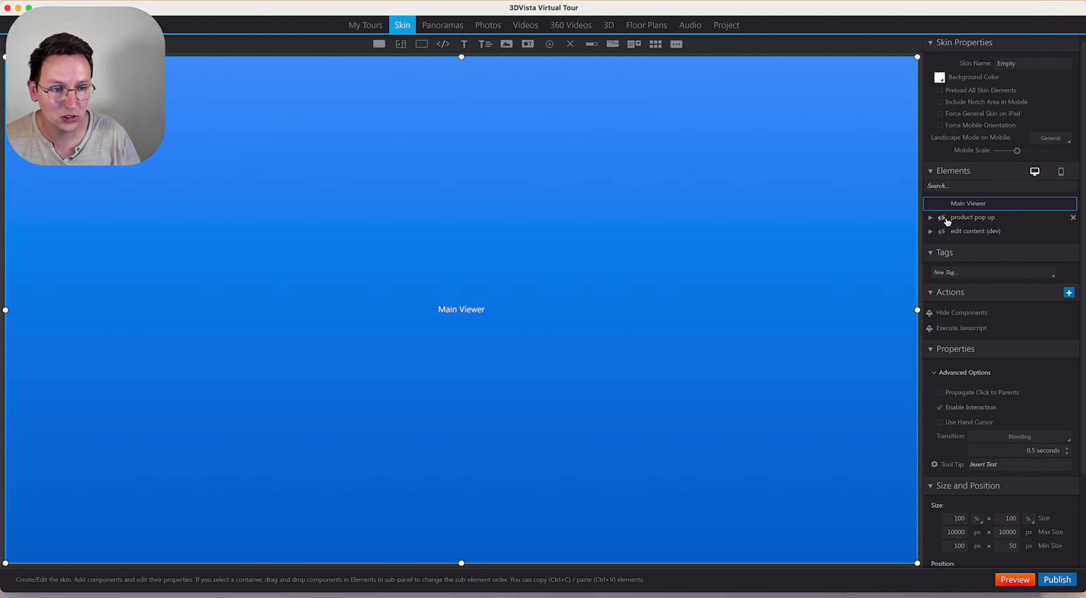
left_click(943, 218)
left_click(573, 225)
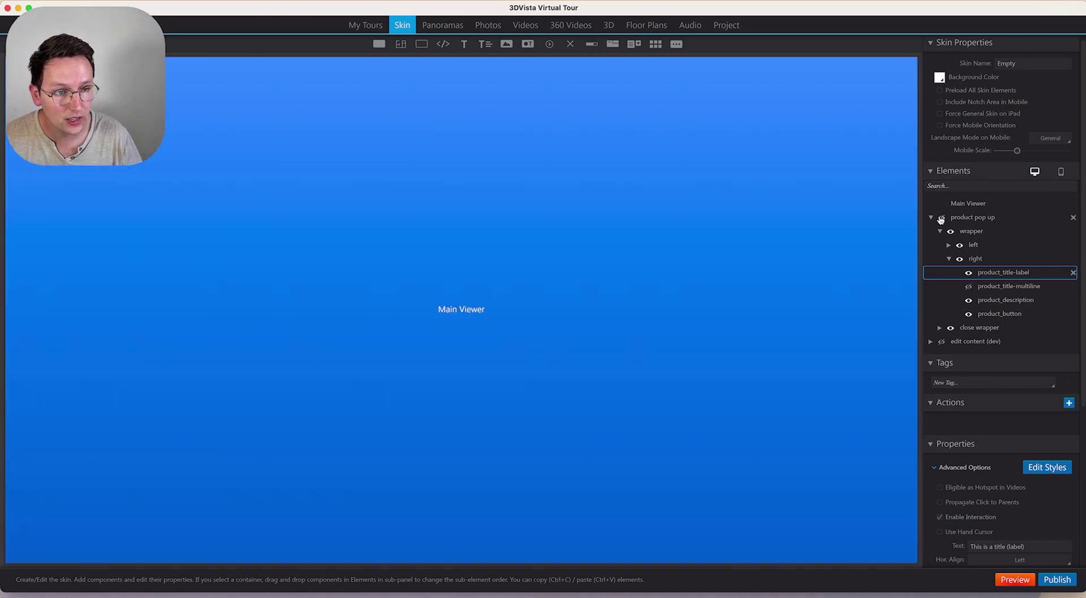
left_click(940, 217)
left_click(971, 217)
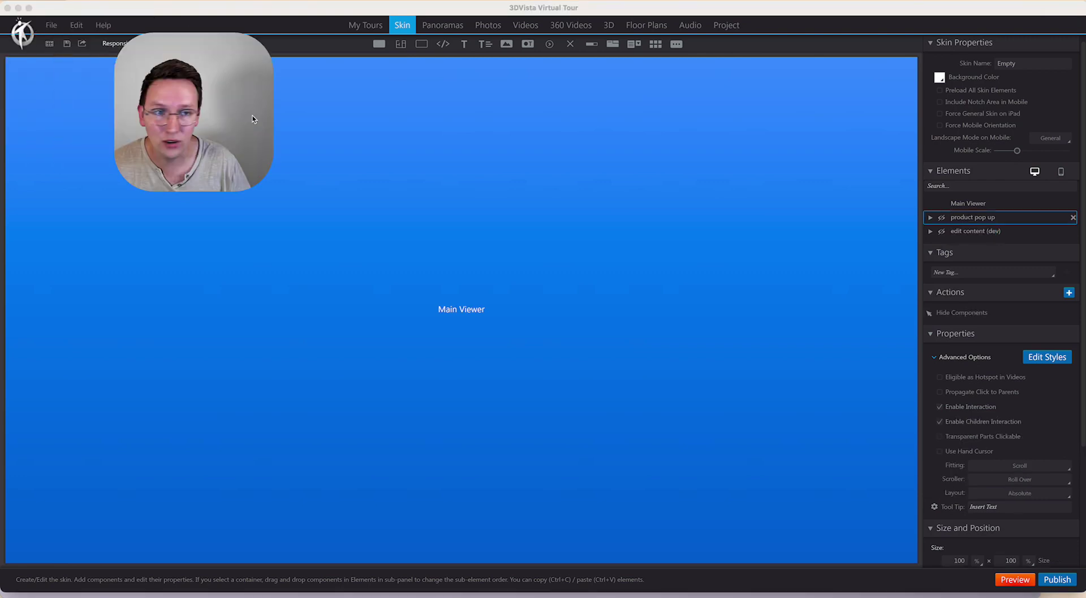
- Open the panorama and show its product hotspots, adjusting the view
left_click(441, 25)
double_click(57, 95)
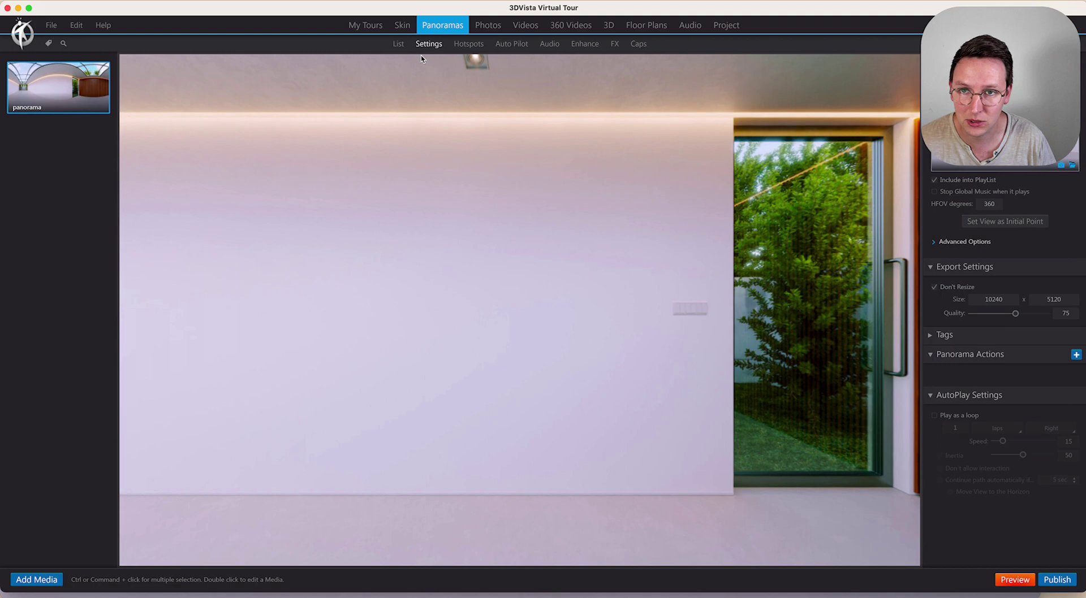
left_click(469, 44)
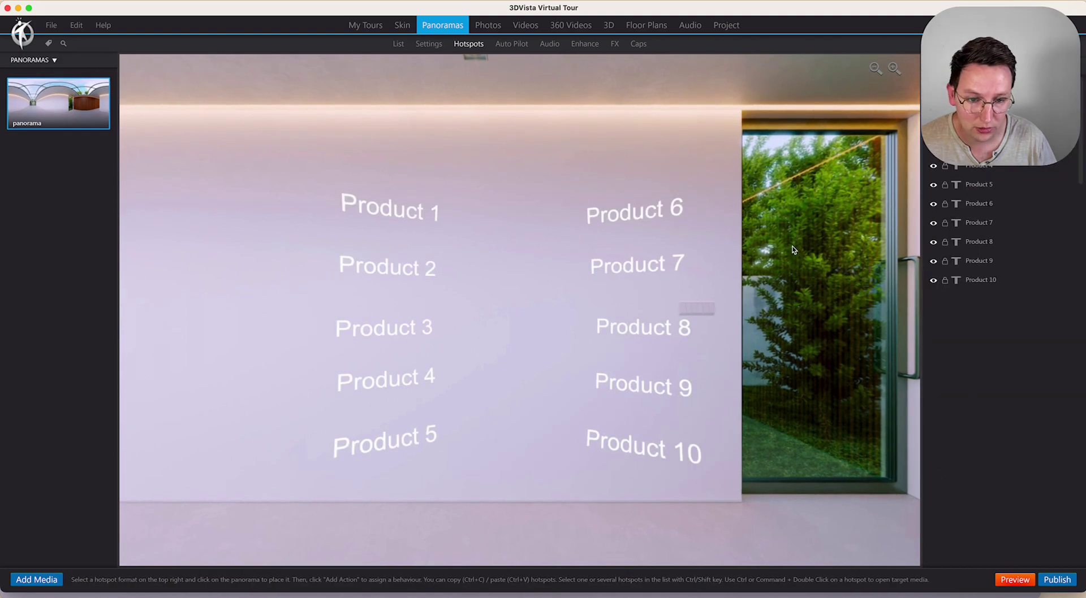
left_click_drag(558, 221, 481, 216)
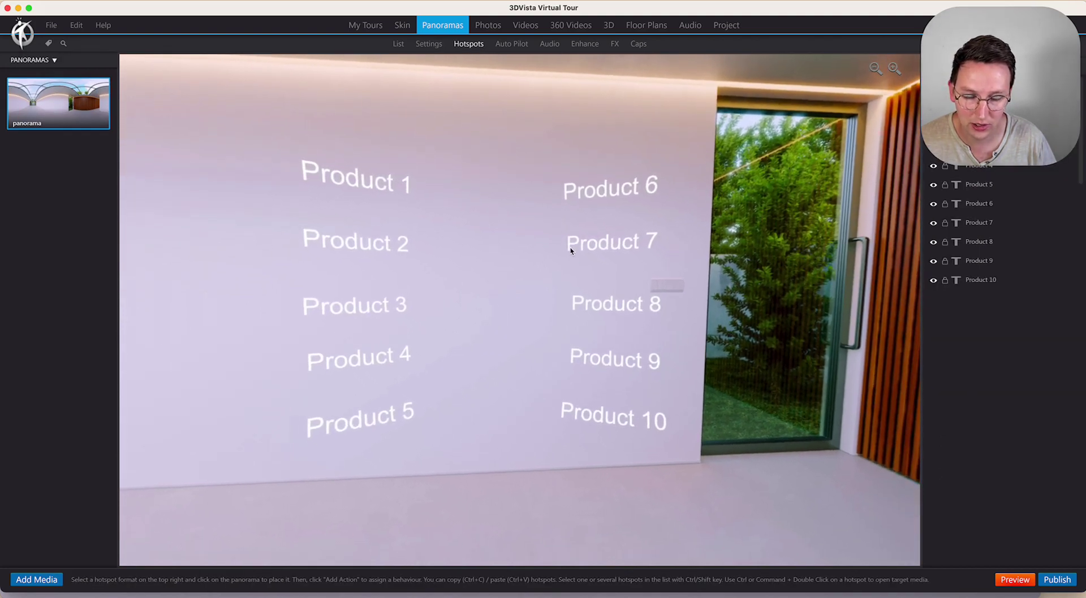
mouse_move(293, 146)
left_mouse_down()
mouse_move(365, 117)
mouse_move(429, 201)
left_mouse_up()
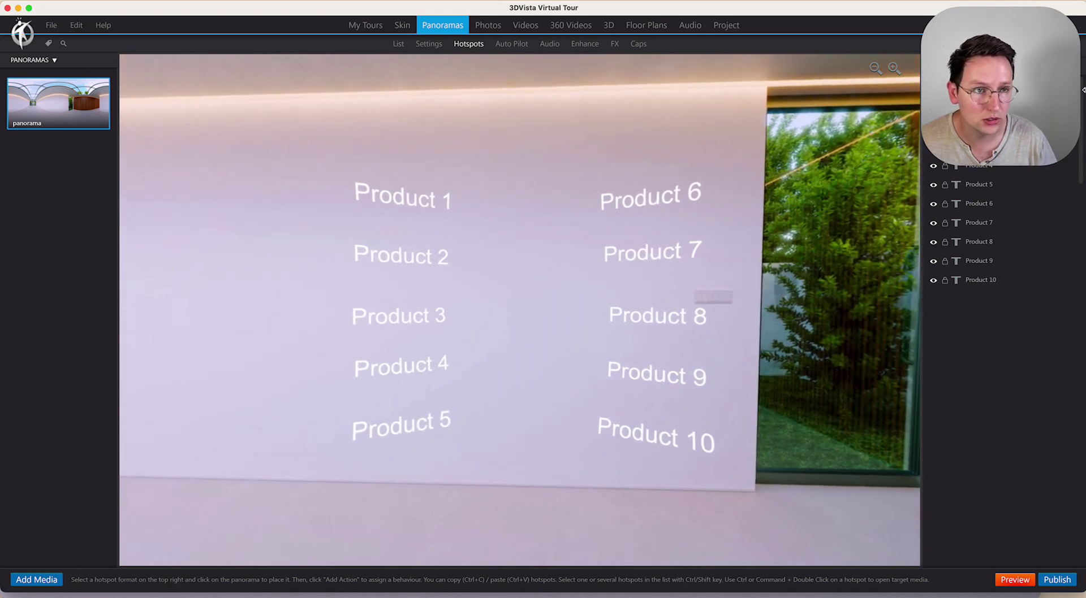
- Set the Product 1 hotspot's Execute JavaScript action to trigger On Rollover
left_click(400, 195)
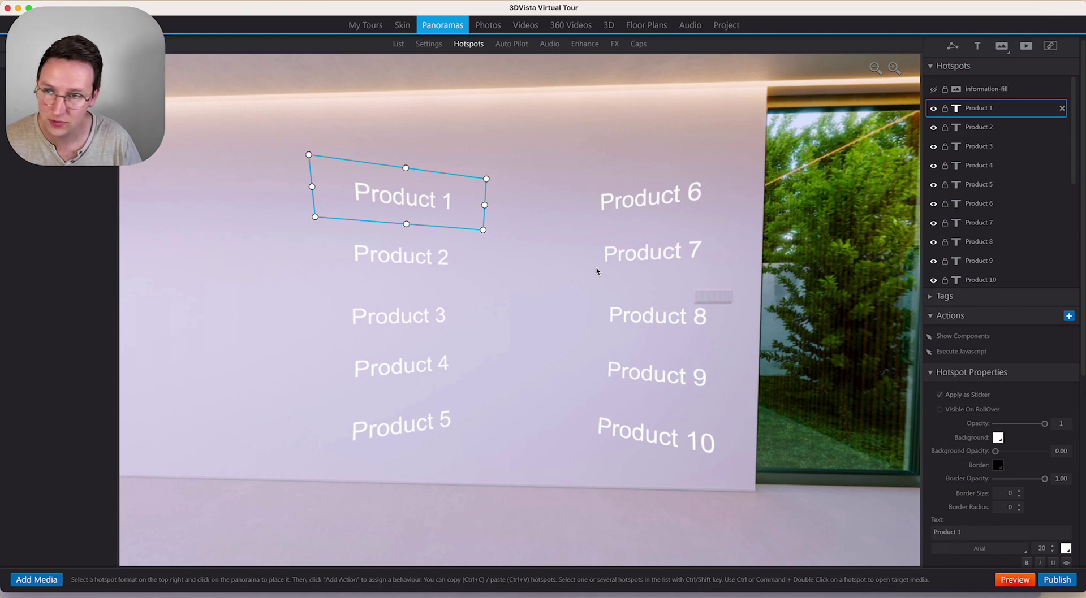
left_click(975, 352)
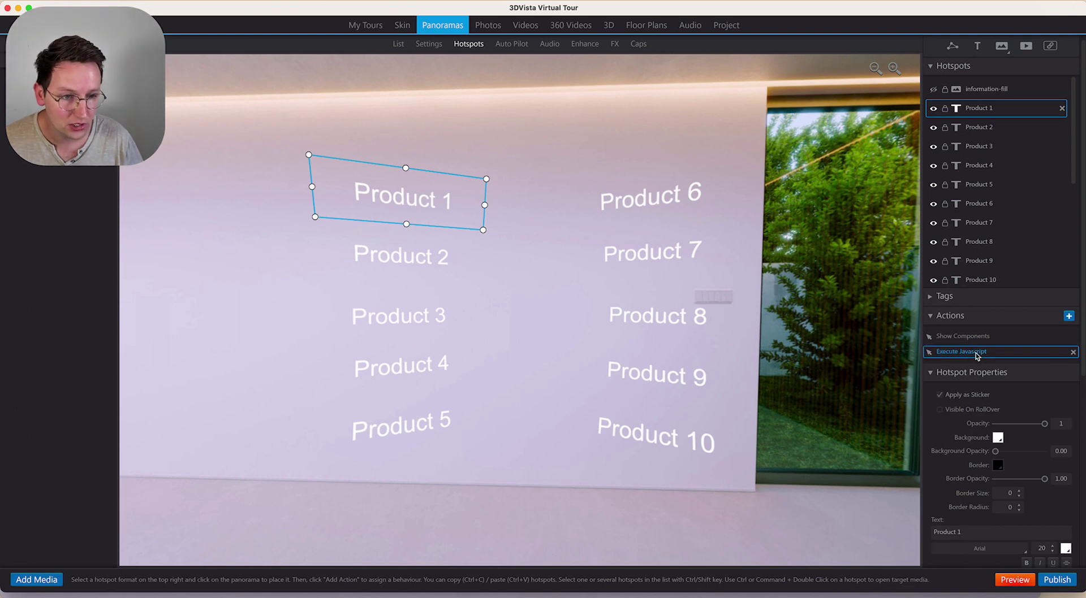
double_click(976, 352)
left_click(499, 195)
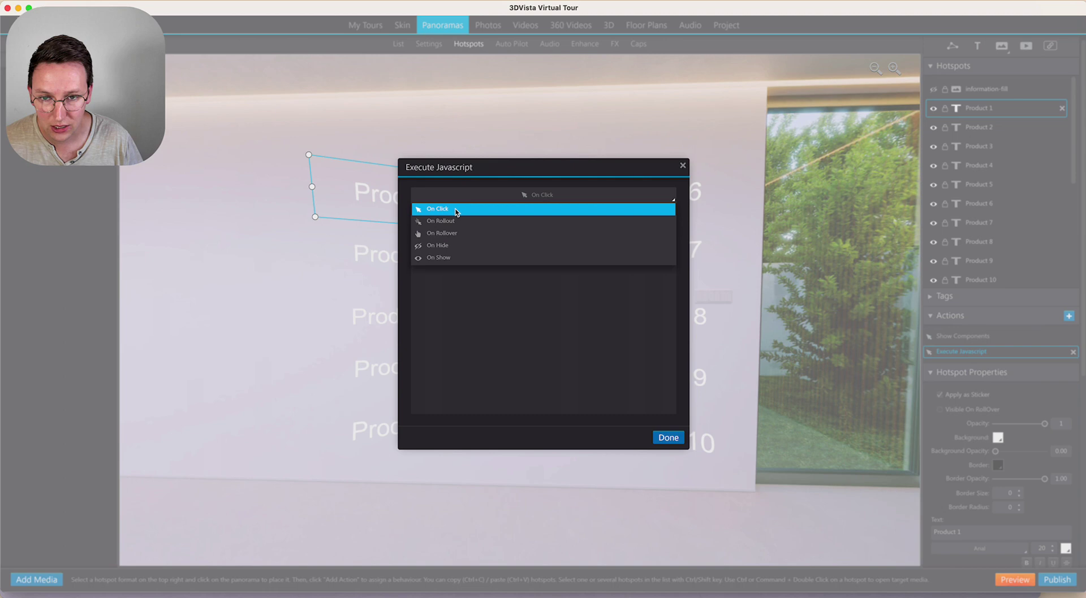
left_click(441, 233)
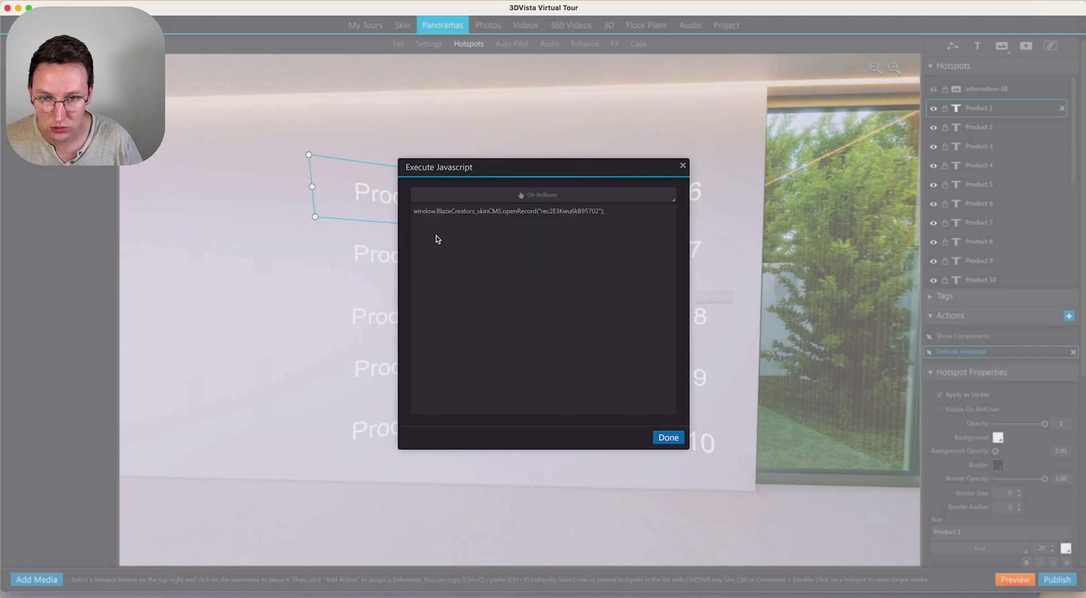
left_click(667, 437)
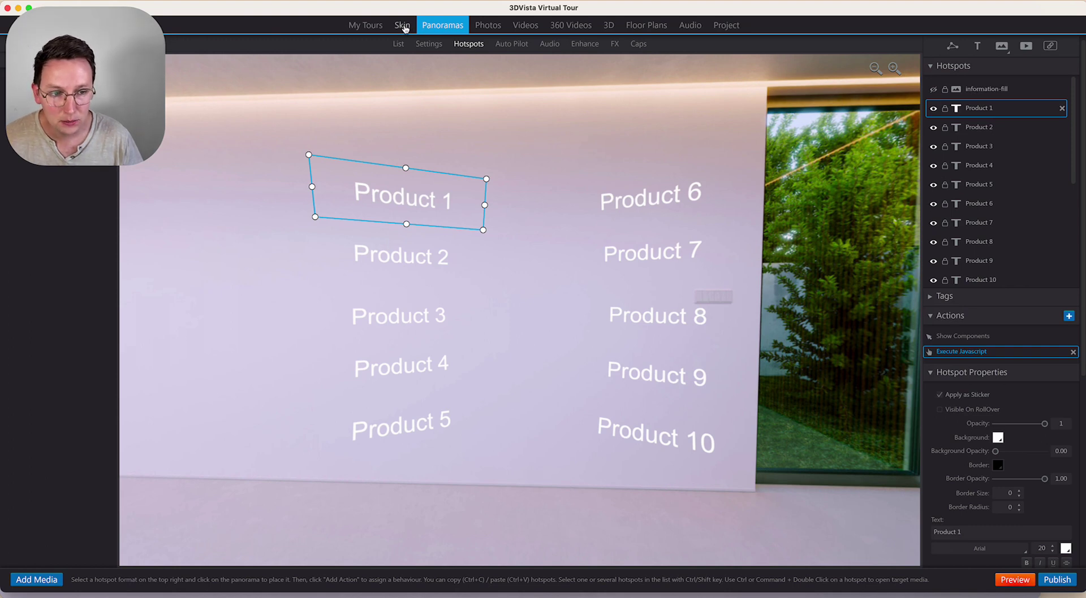
- Add a new Label to the Main Viewer at the top-left and enlarge its box
left_click(403, 26)
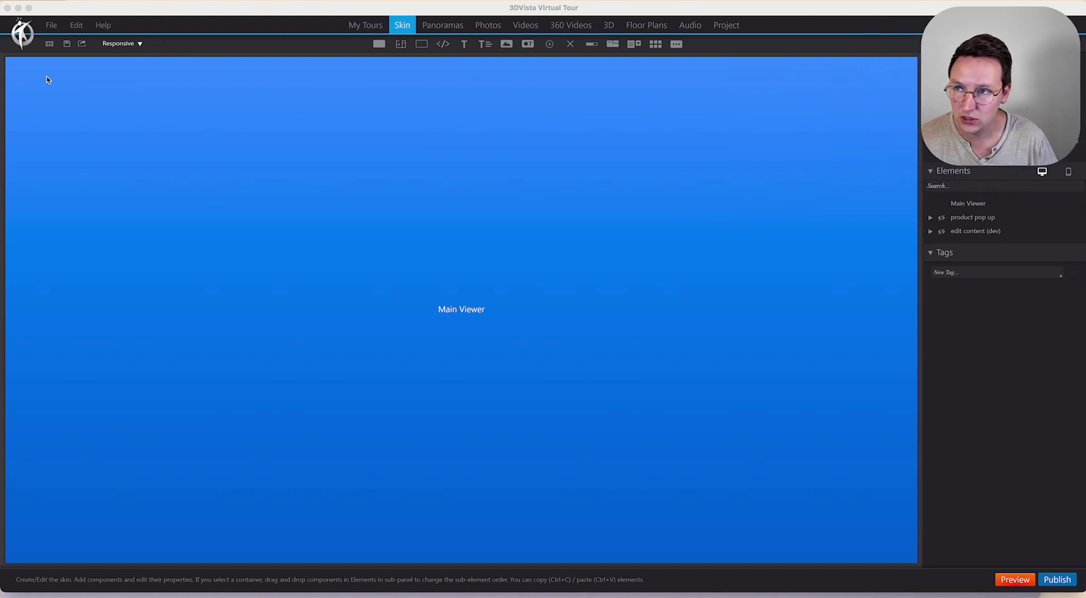
left_click(56, 76)
left_click(464, 44)
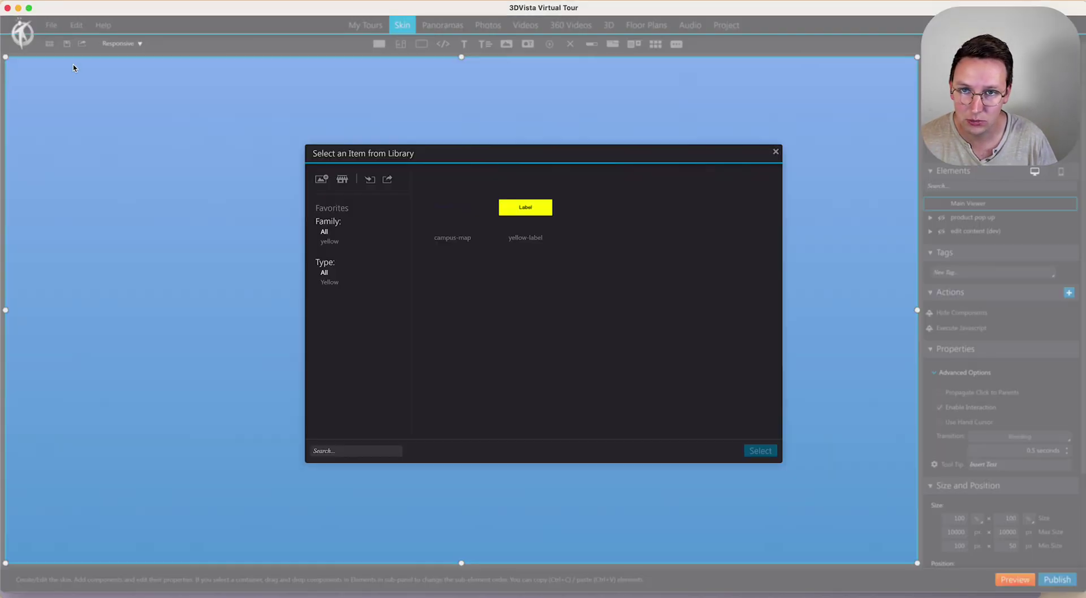
double_click(57, 74)
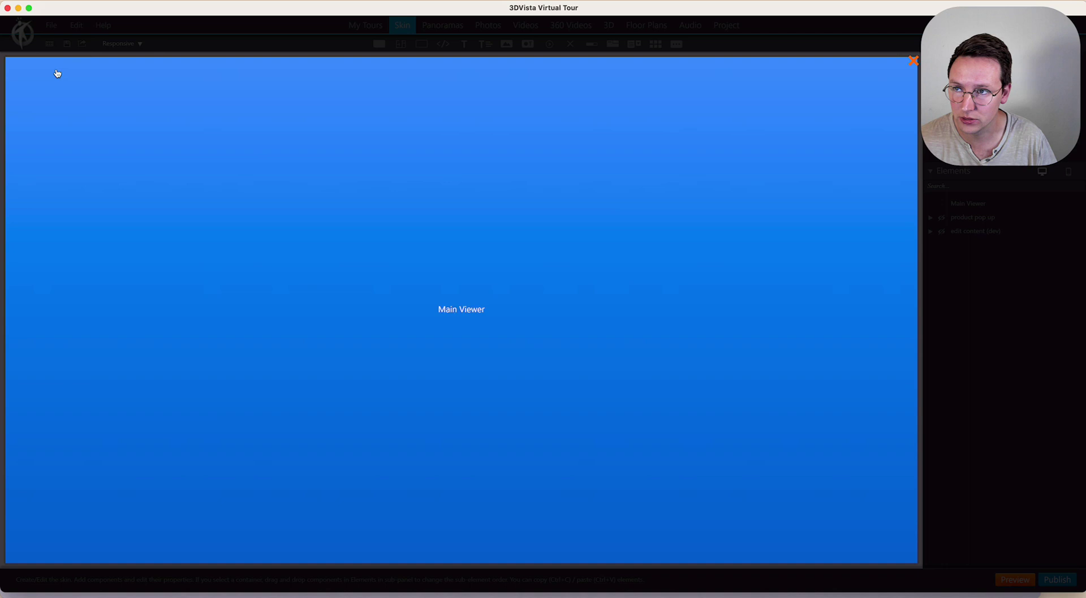
left_click(57, 74)
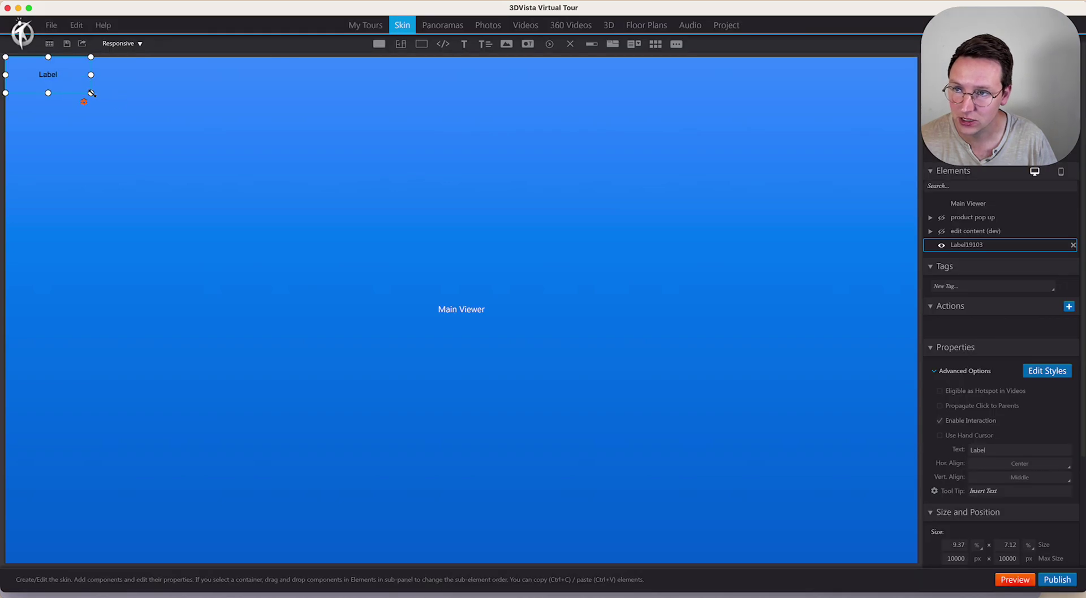
left_click_drag(91, 93, 166, 117)
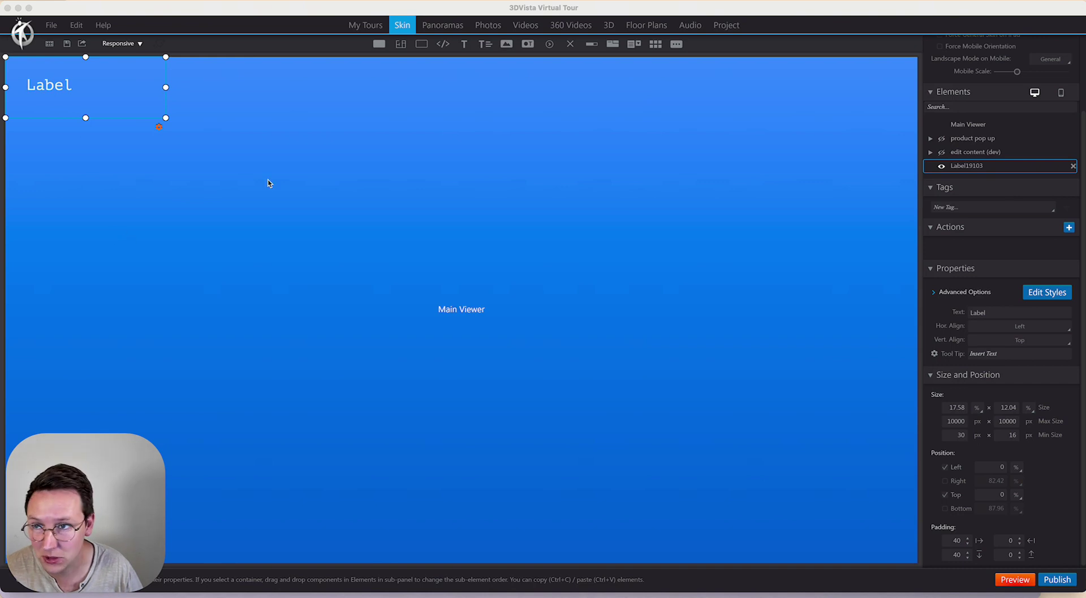
- Rename the label 'product_hover' and publish the tour
double_click(1001, 166)
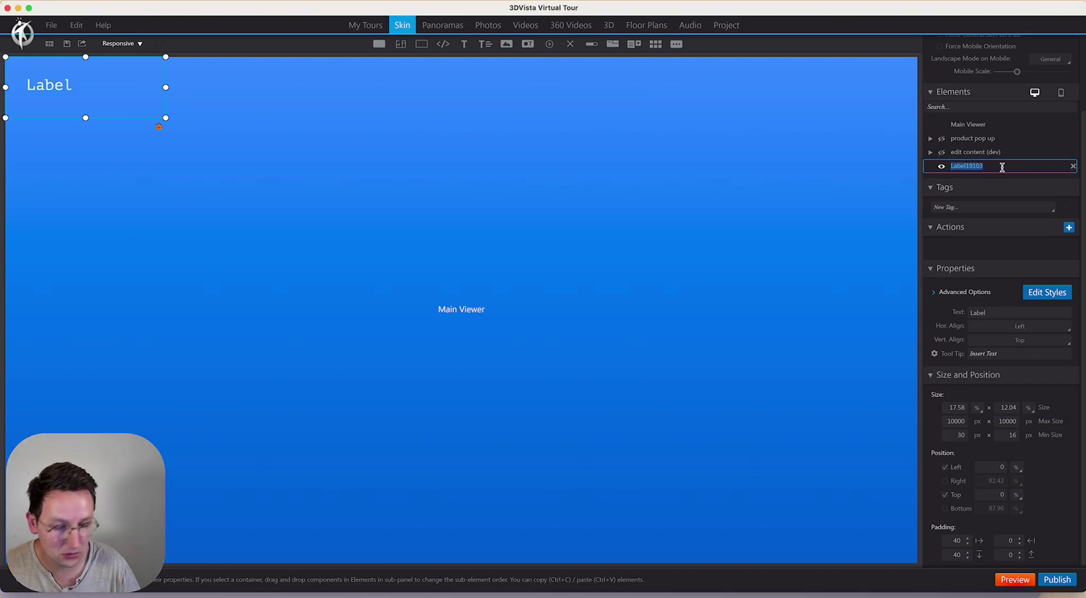
type("product_hover")
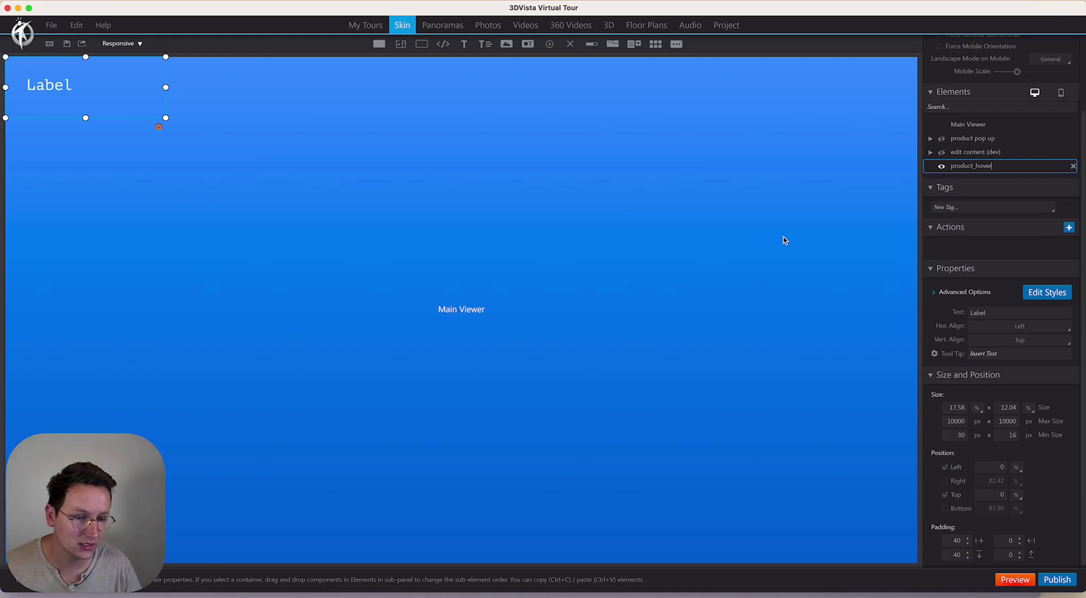
left_click(783, 240)
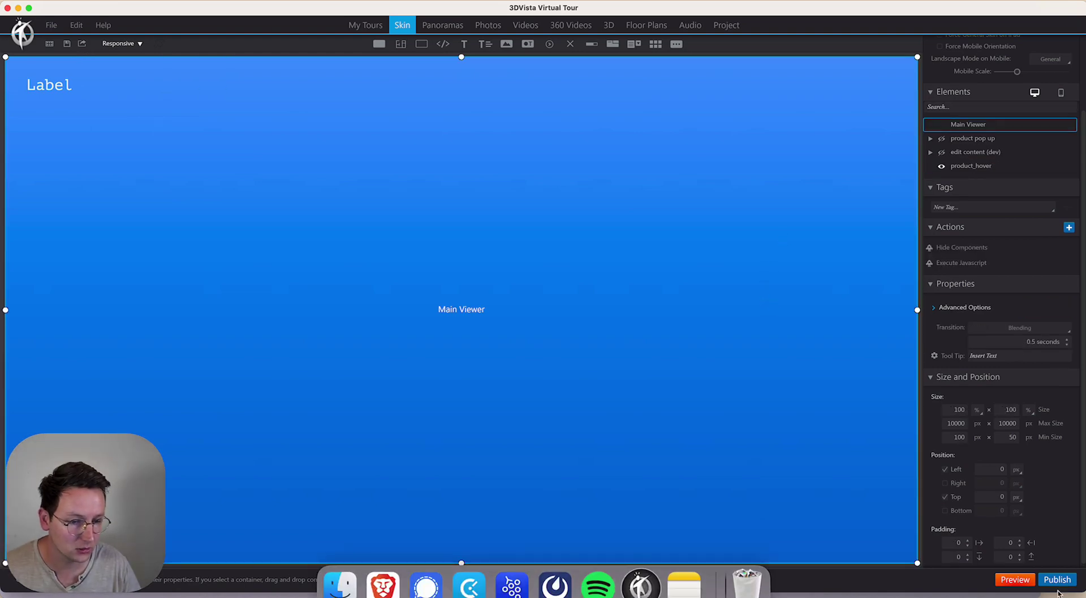
left_click(1013, 580)
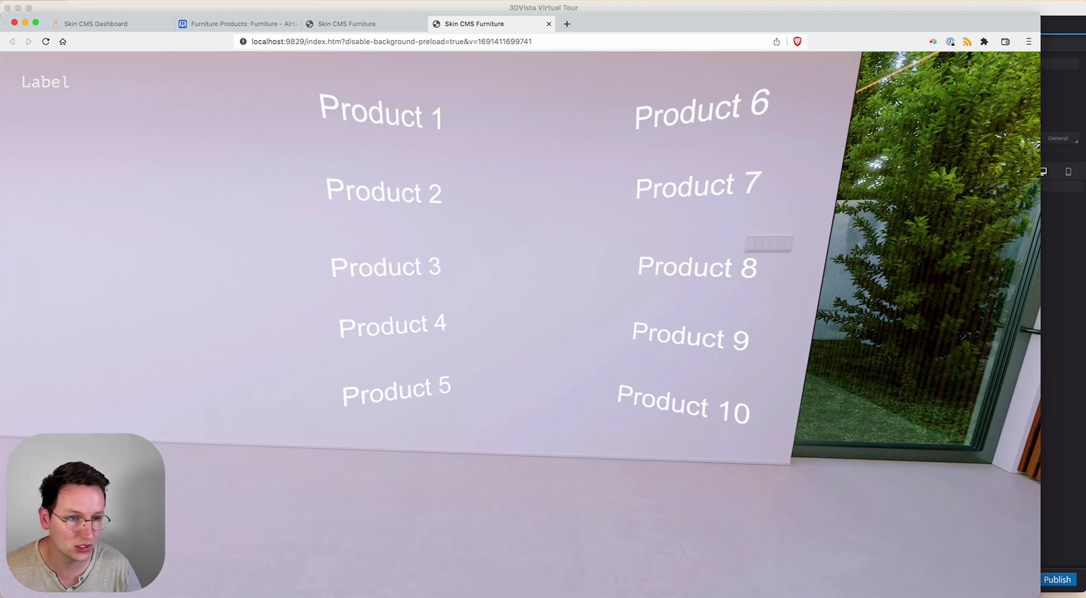
- Select the product_hover label in the editor, then bring up the Skin CMS field mappings
left_click(1078, 332)
left_click(964, 246)
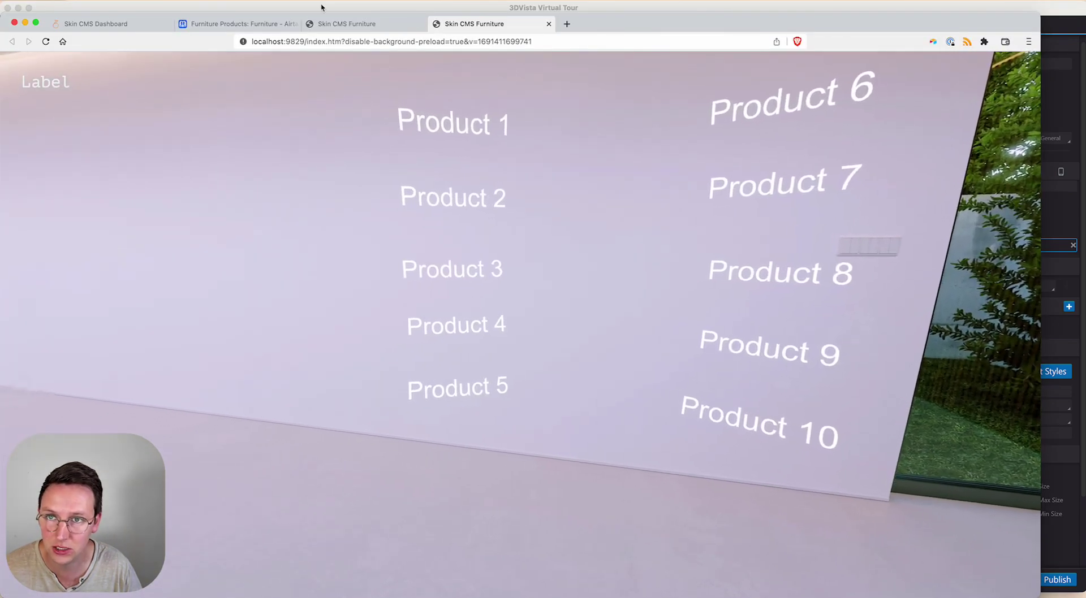
left_click(107, 25)
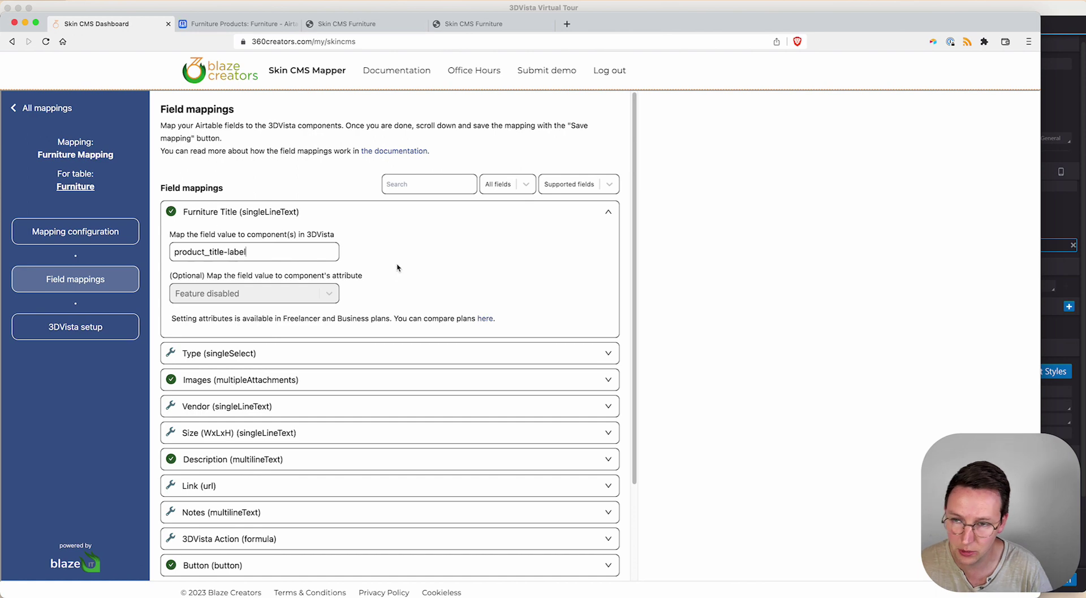
- Add product_hover to the Furniture Title mapping, save it, and reload the tour preview
type("RAWCONTENTTDV")
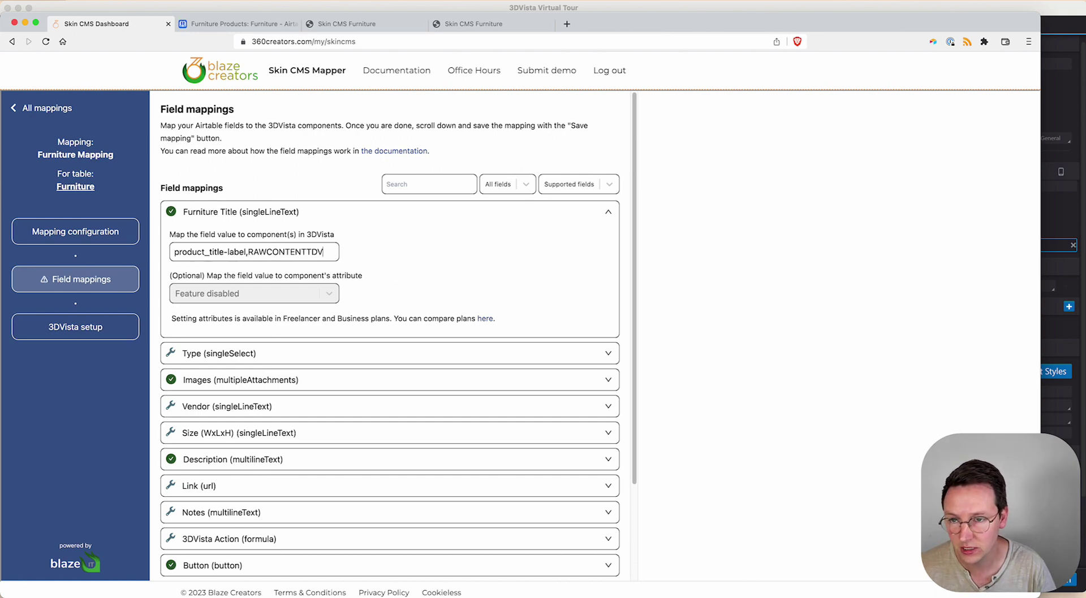
key("super+z")
type("product_hover")
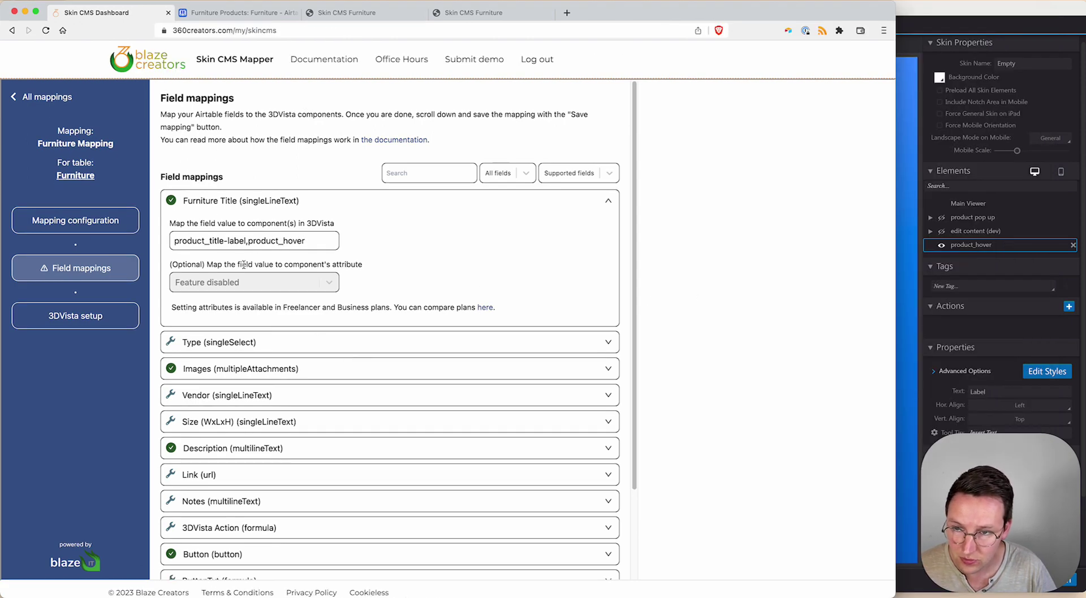
scroll(432, 359, "down", 4)
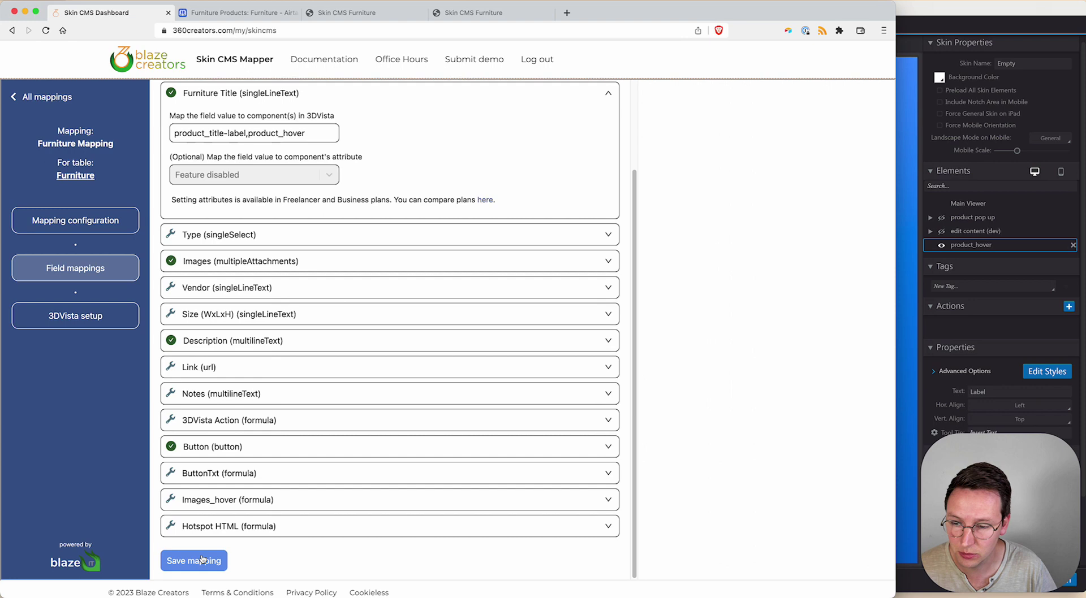
left_click(202, 560)
left_click(351, 12)
key("super+r")
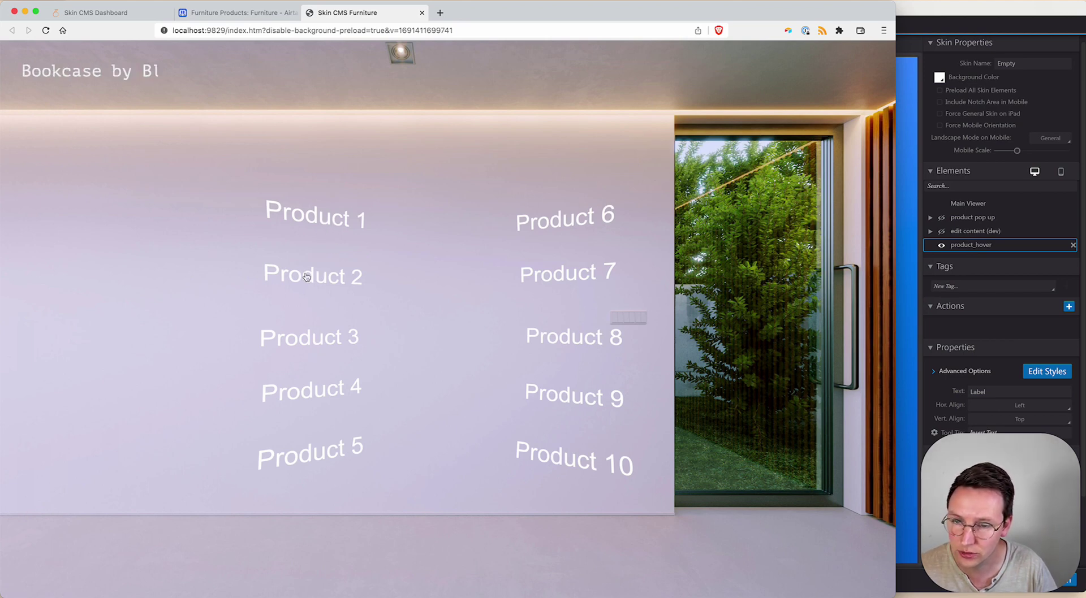
- Widen the product_hover label to about double width and preview the tour
left_click(961, 16)
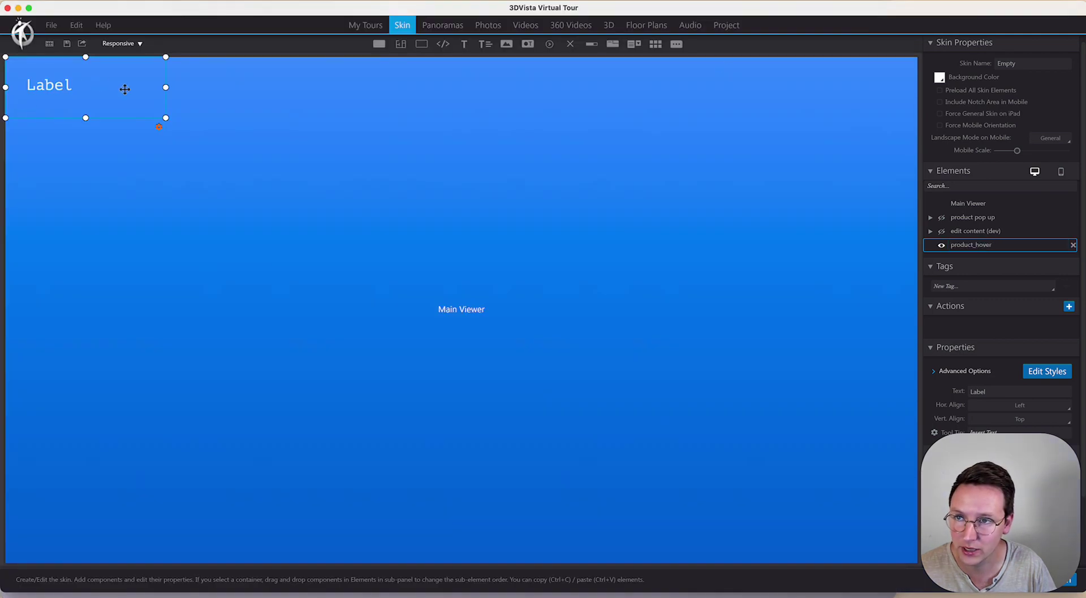
left_click_drag(167, 86, 369, 64)
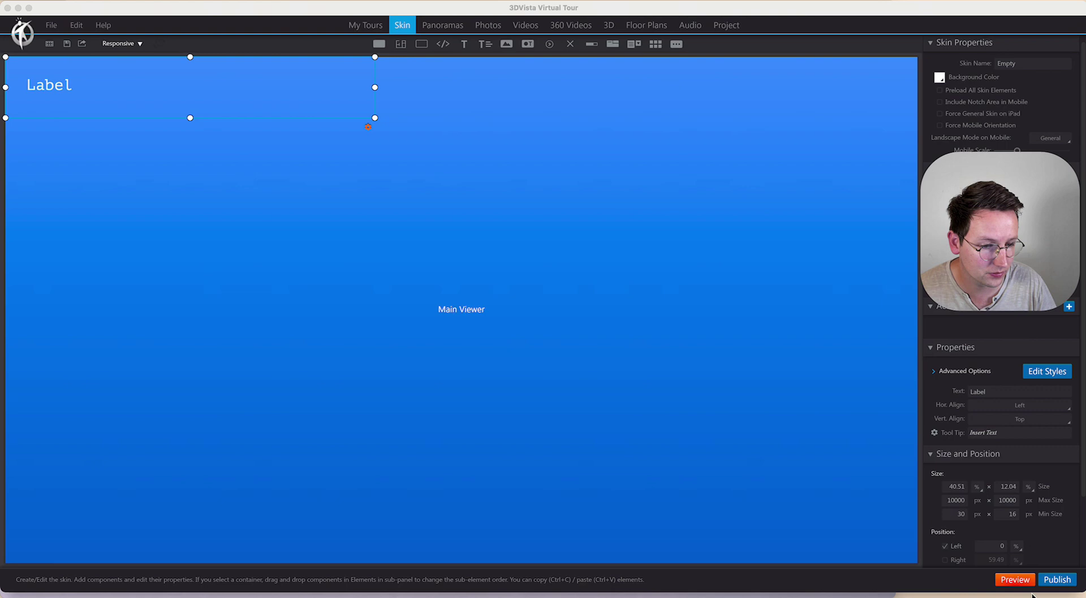
left_click(1014, 579)
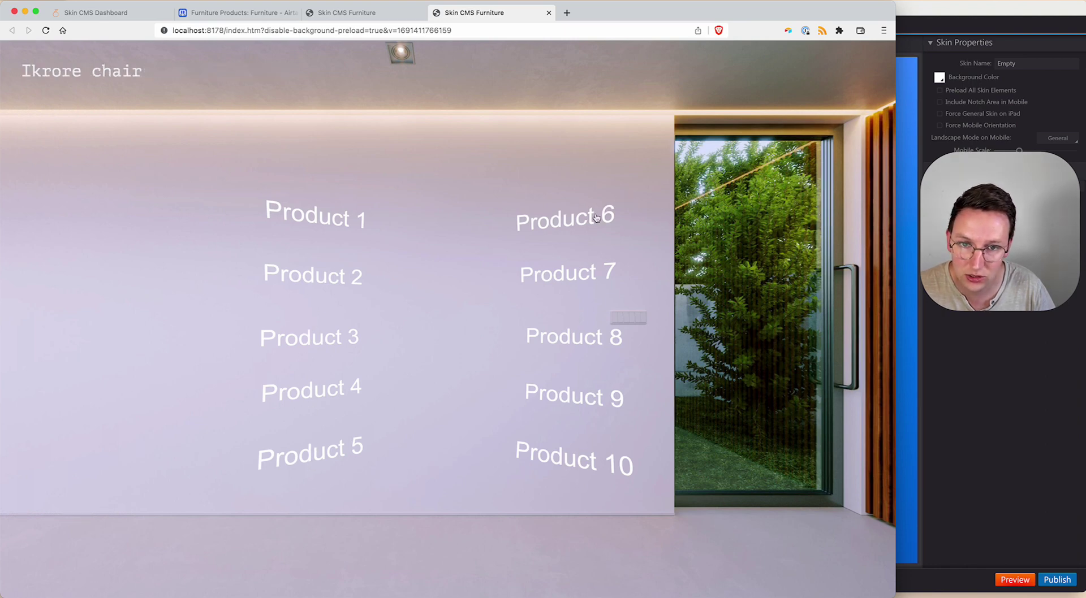
- Check the Xu table lamp and Samari bookshelf popups, then edit the bookshelf title in Airtable
left_click(577, 344)
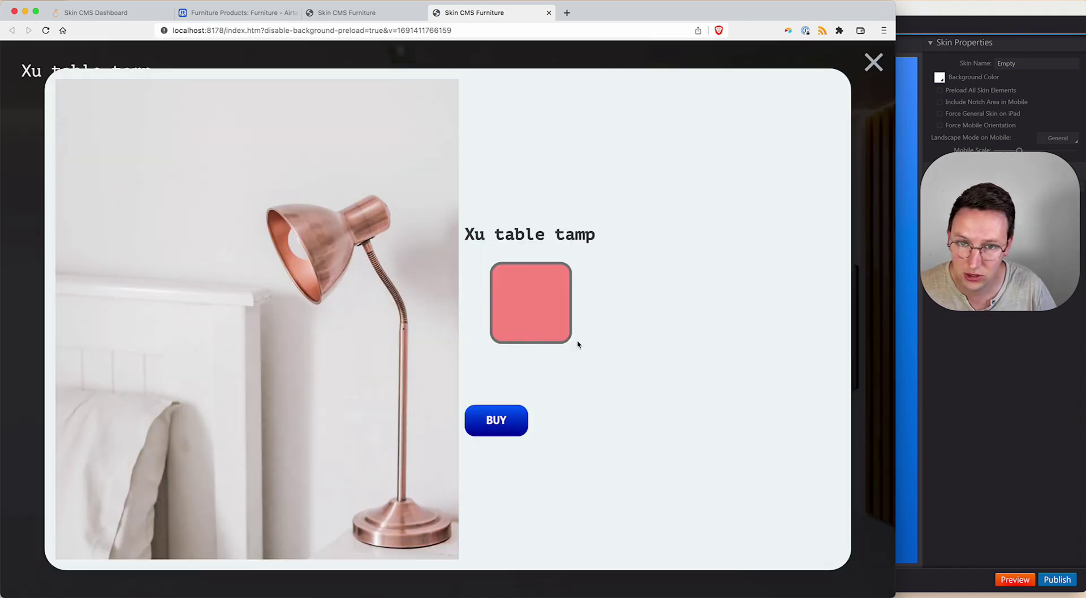
left_click(890, 60)
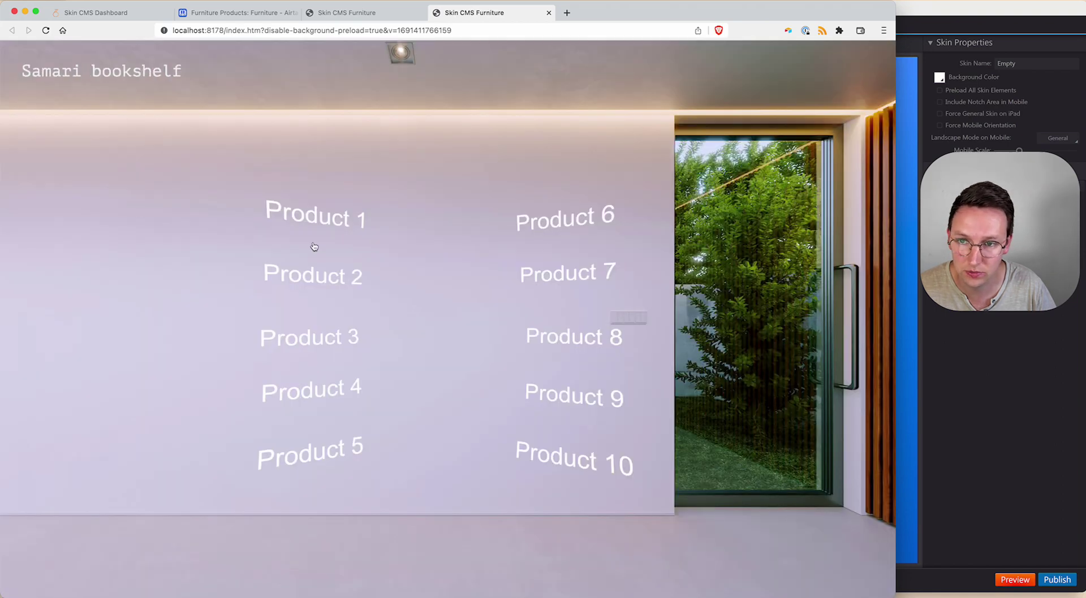
left_click(307, 211)
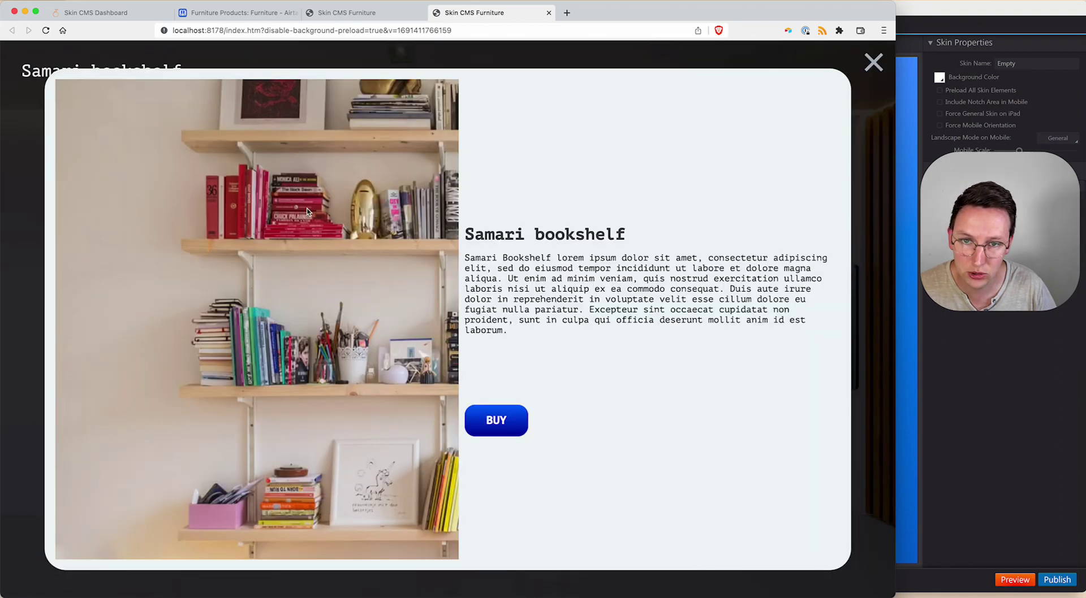
left_click(243, 12)
double_click(280, 170)
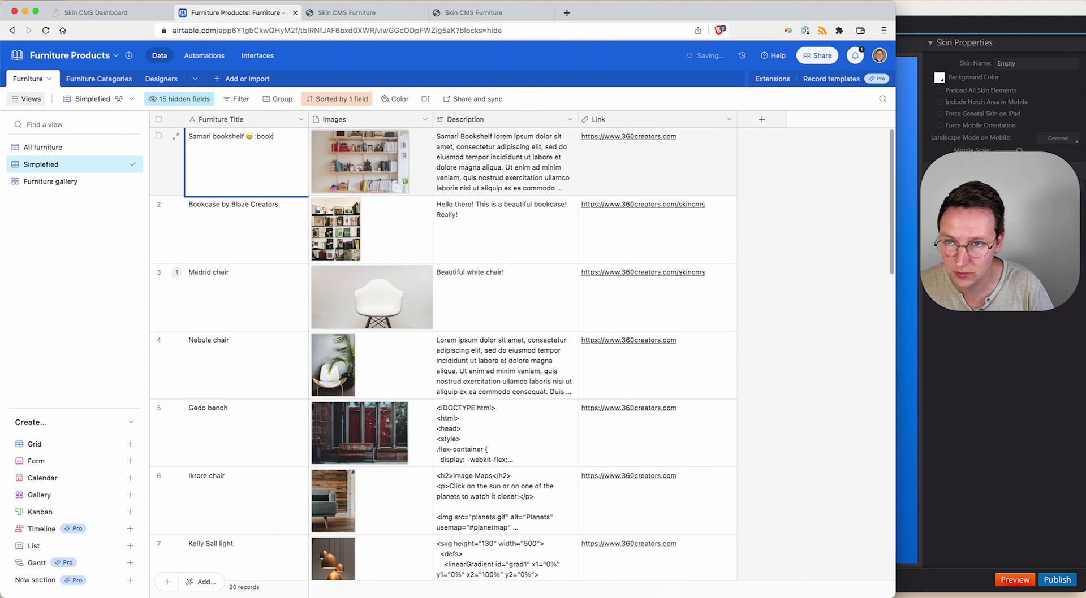
- Confirm the Samari bookshelf title with the book emoji and verify it in the preview popup
key("Return")
left_click(347, 12)
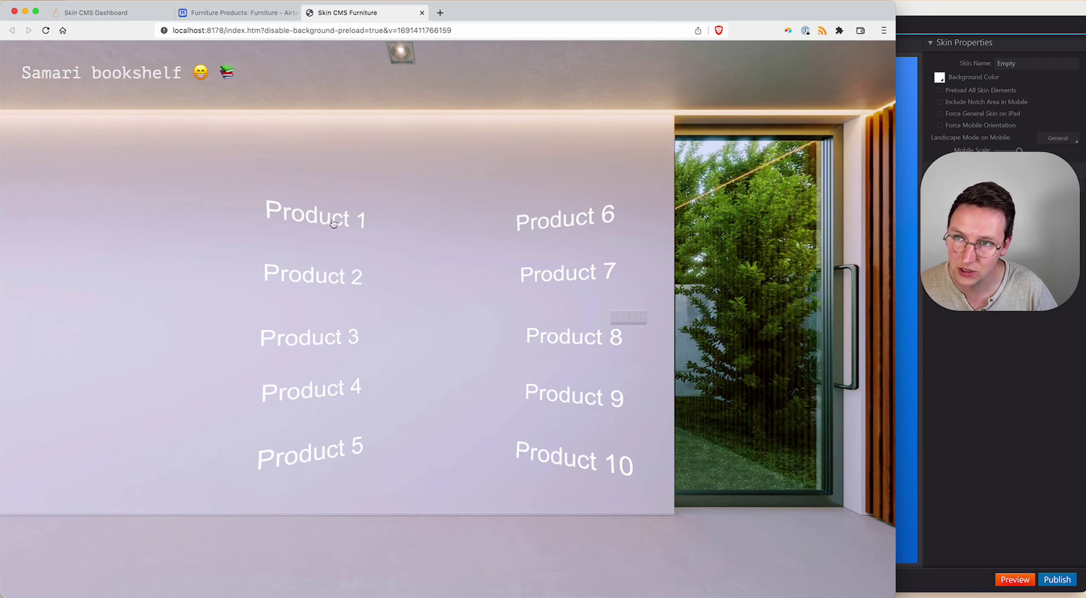
left_click(333, 223)
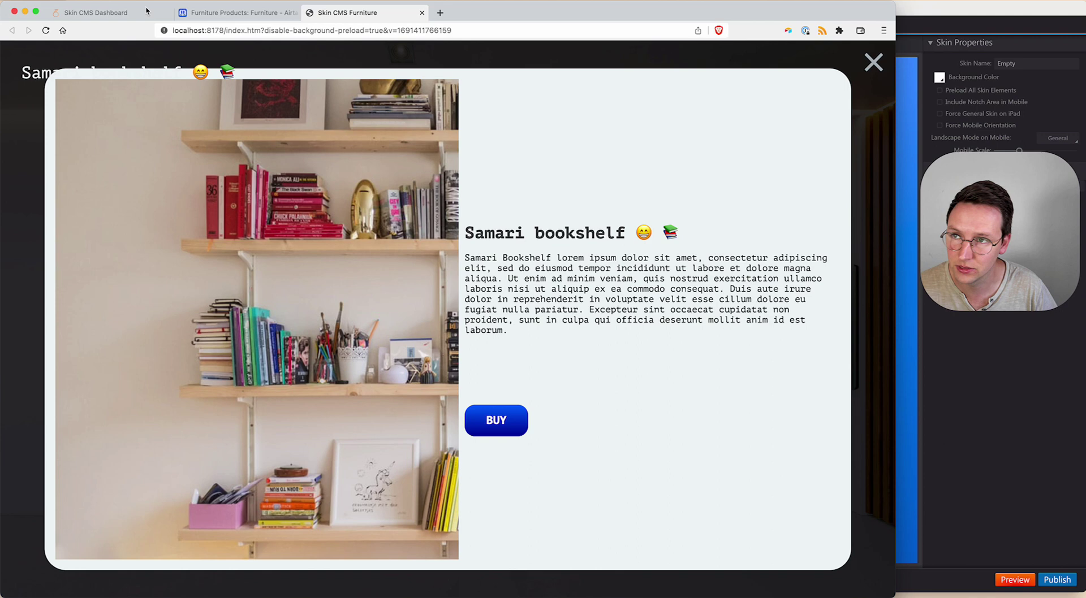
left_click(1053, 504)
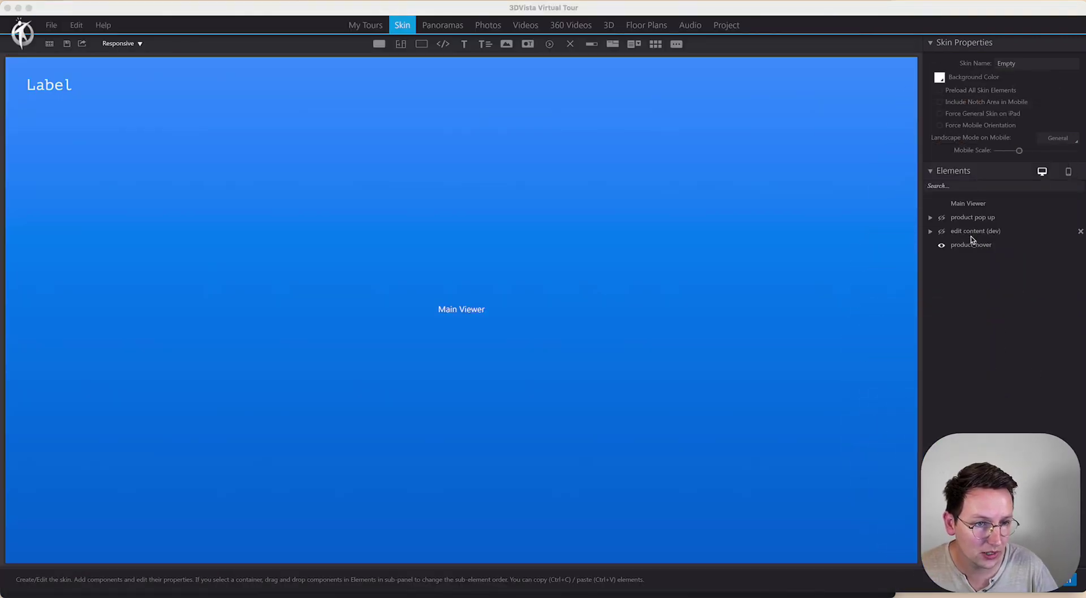
- Move product_hover directly under Main Viewer and check the hover label in a reloaded preview
left_click_drag(966, 245, 973, 214)
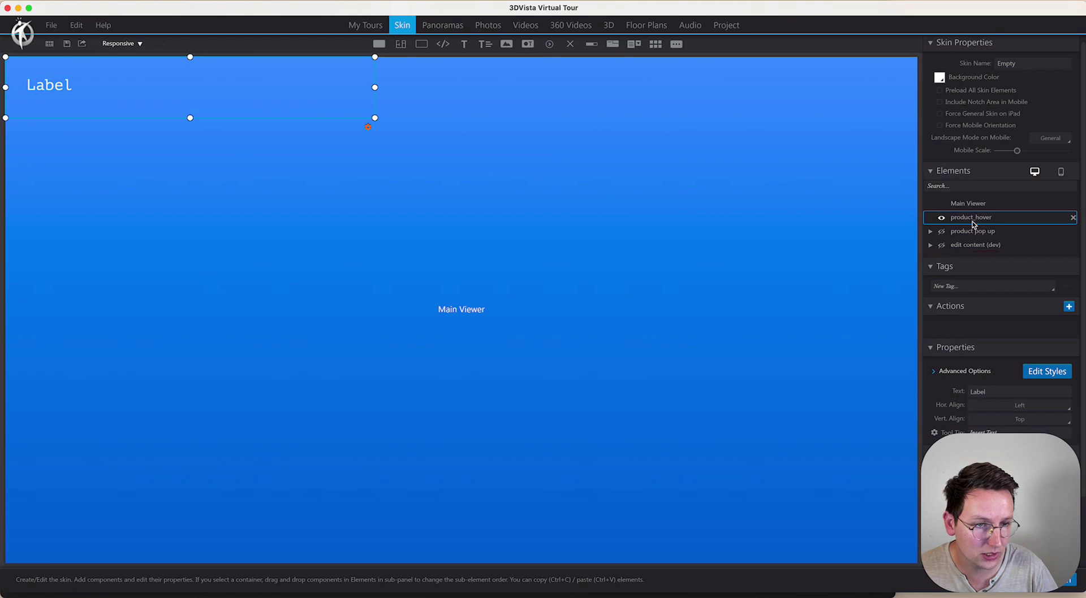
left_click(1032, 581)
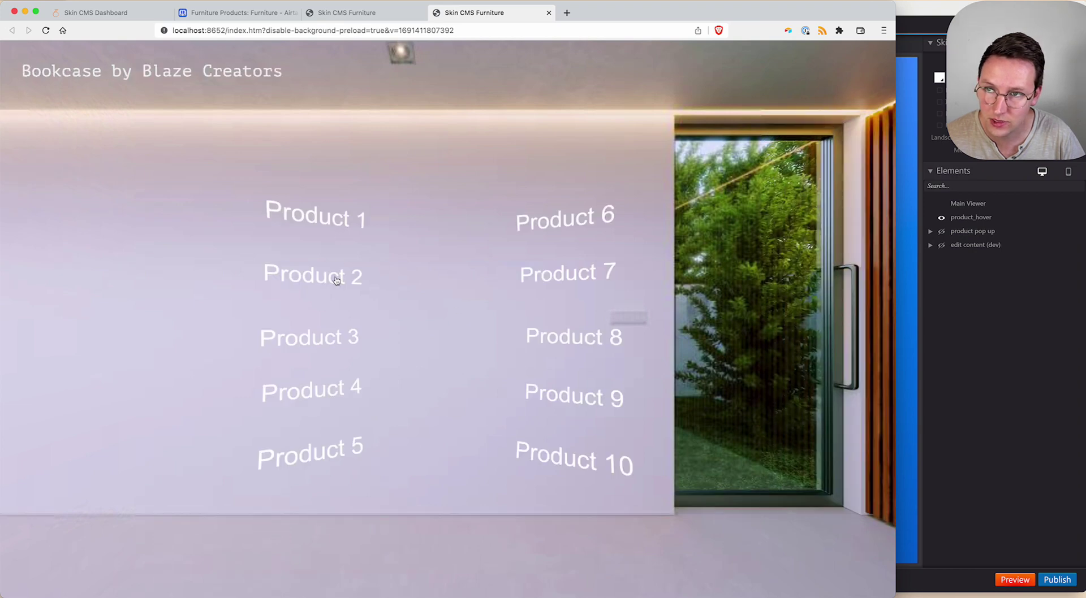
left_click_drag(381, 126, 447, 138)
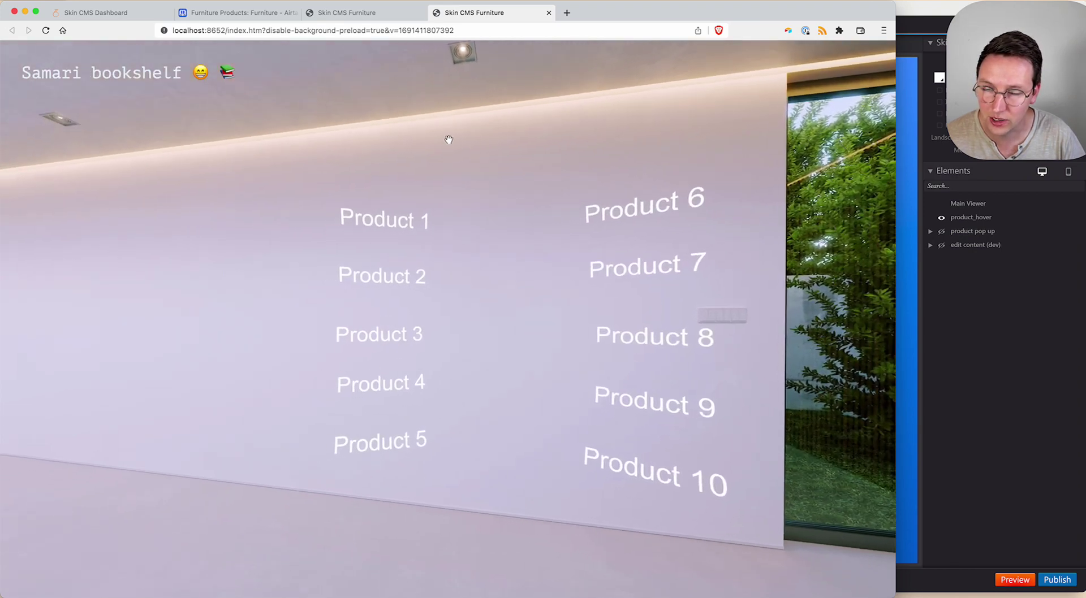
key("super+r")
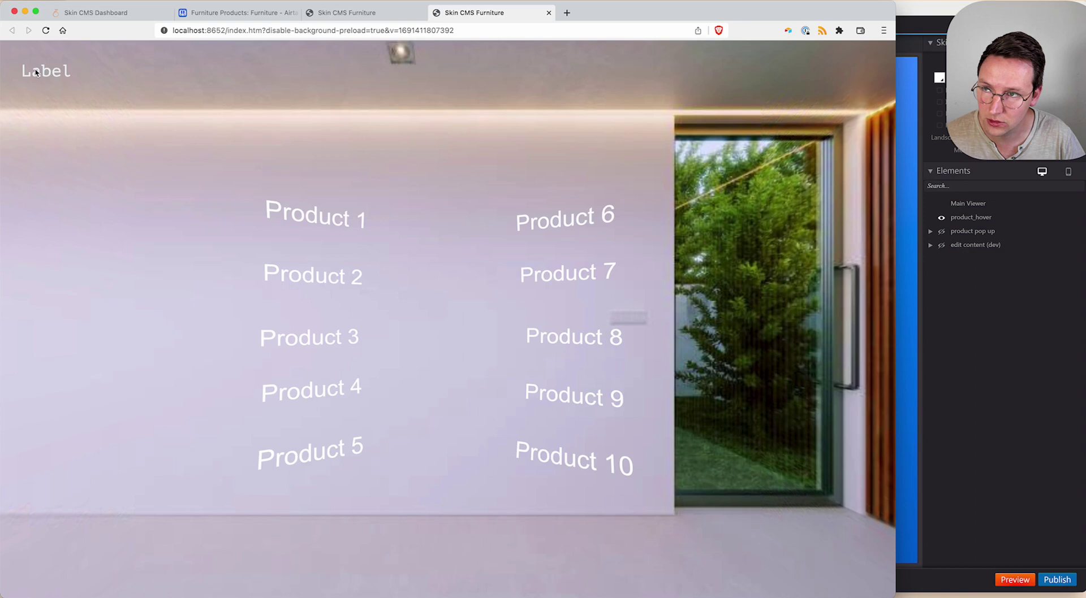
left_click(1018, 418)
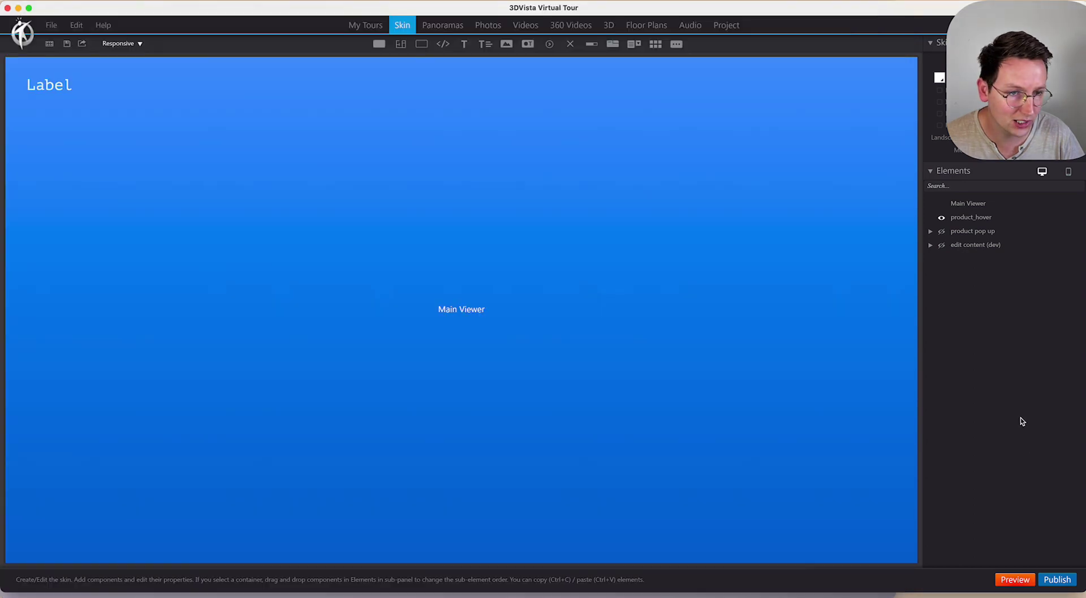
- Clear the 'Label' placeholder text from the product_hover label
left_click(968, 219)
double_click(999, 392)
key("BackSpace")
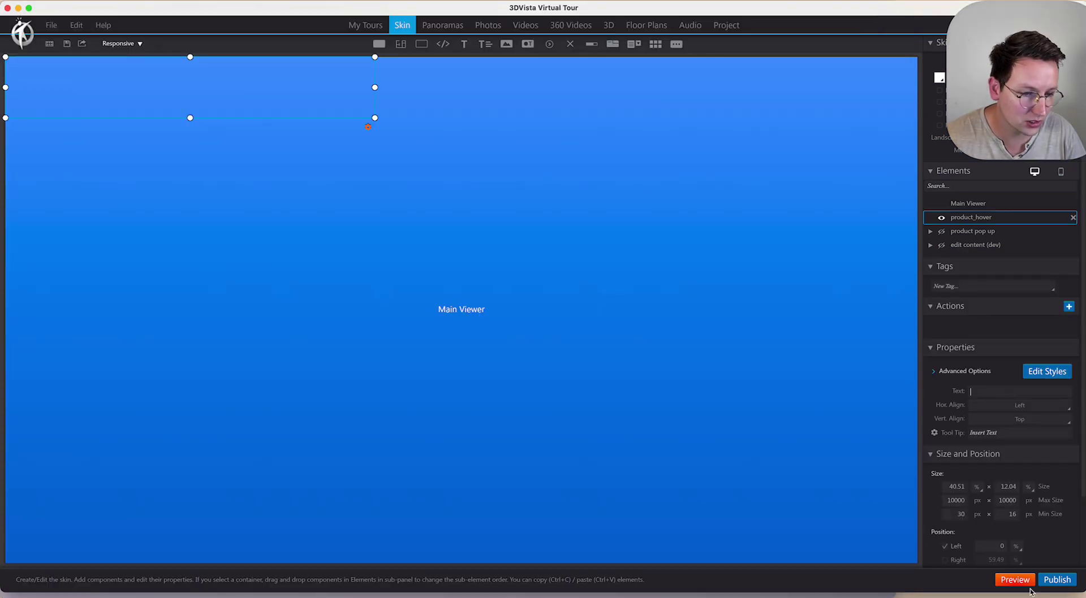
- Preview the tour and open the Samari bookshelf popup to check the blank hover label
left_click(1019, 576)
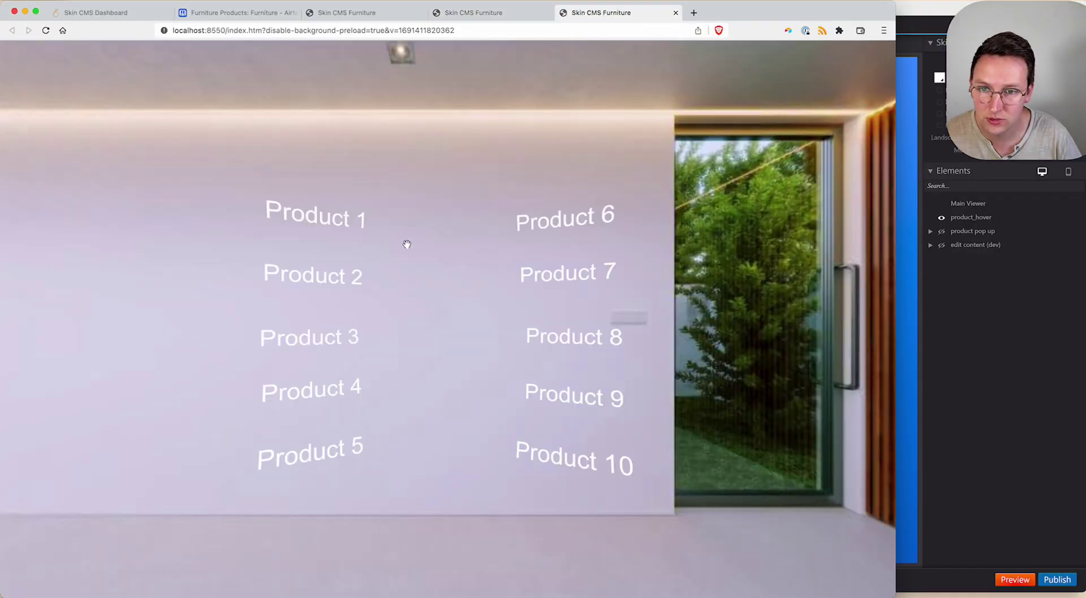
left_click_drag(407, 244, 420, 237)
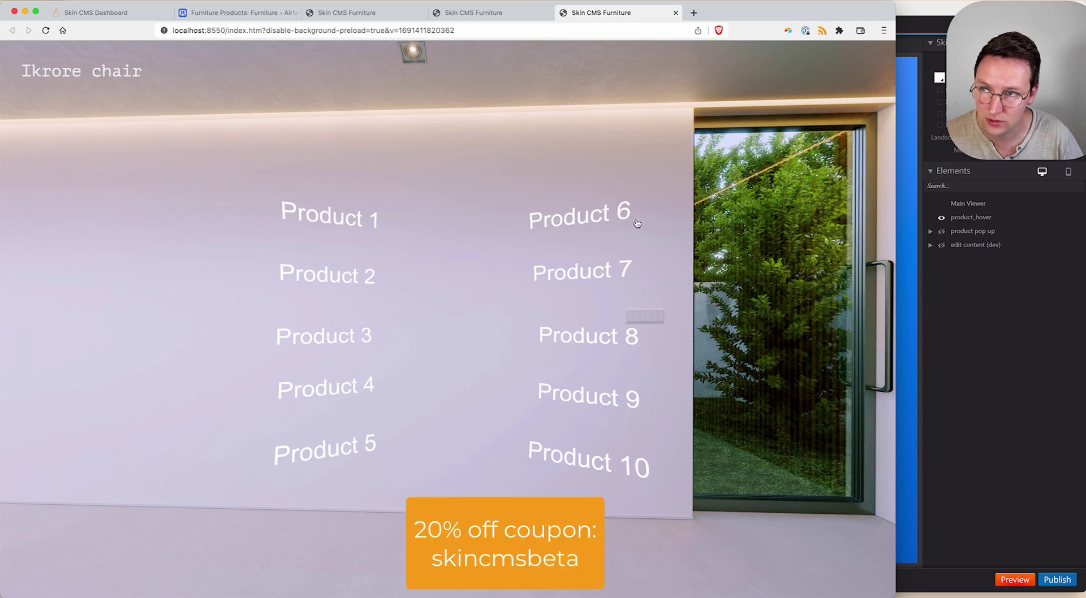
left_click(319, 212)
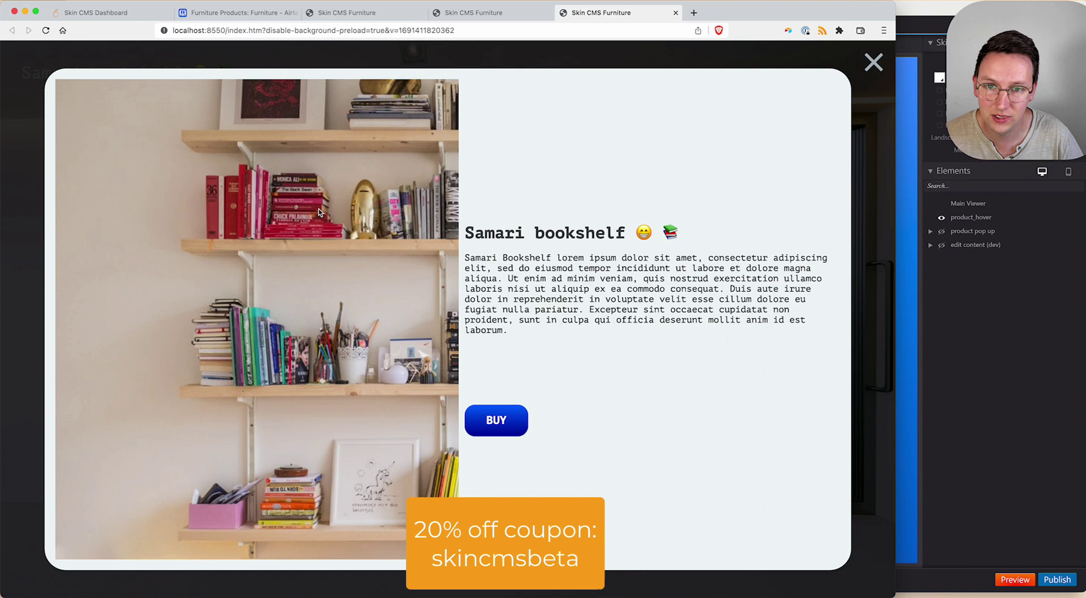